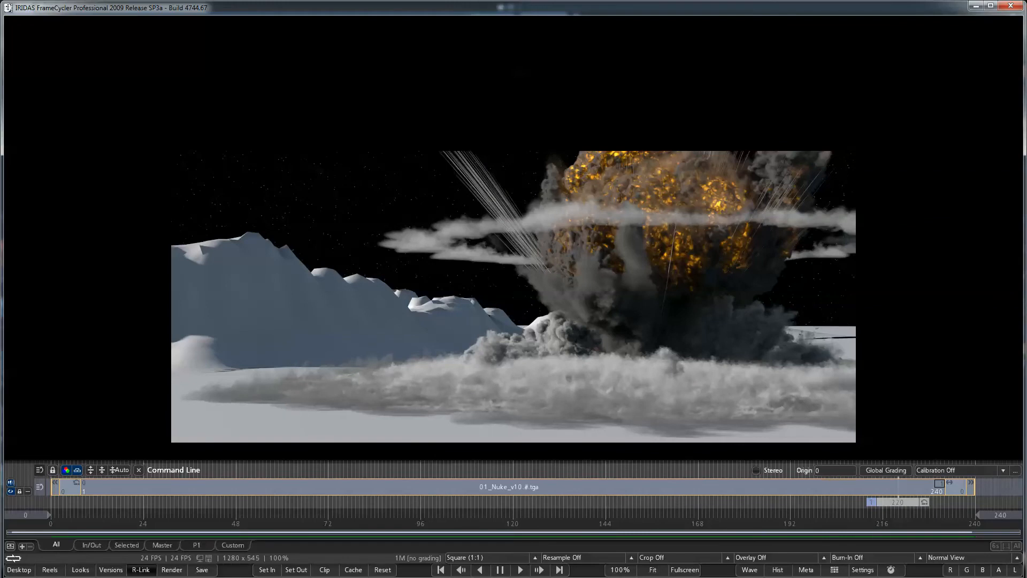
Step: Switch to Nuke and show the 05_Fluid_GroundShock deep render in the viewer
{"action": "left_click", "coordinate": [160, 576]}
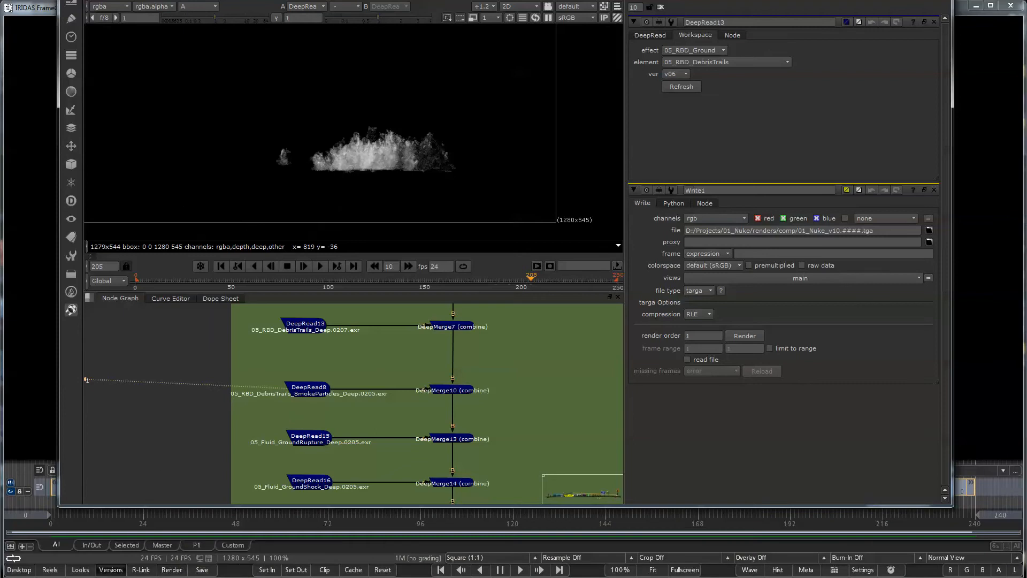
{"action": "middle_click_drag", "start_coordinate": [315, 495], "coordinate": [305, 422]}
{"action": "left_click", "coordinate": [300, 410], "text": "ctrl+shift"}
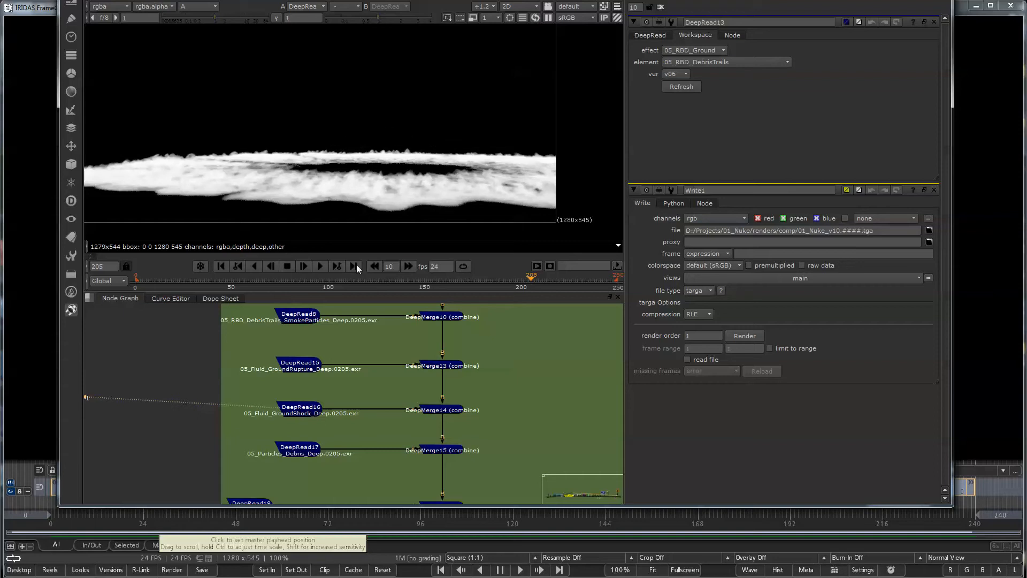
{"action": "key", "text": "a"}
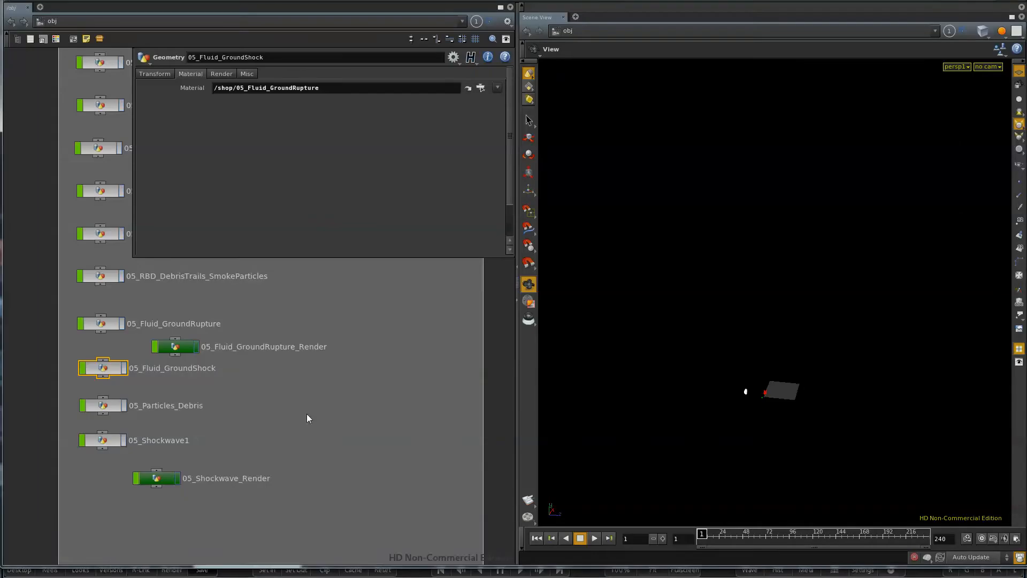
Step: Switch to Houdini, open the 05_Fluid_GroundShock object's network and locate the 04_Fluid_GroundShock file cache
{"action": "double_click", "coordinate": [105, 375]}
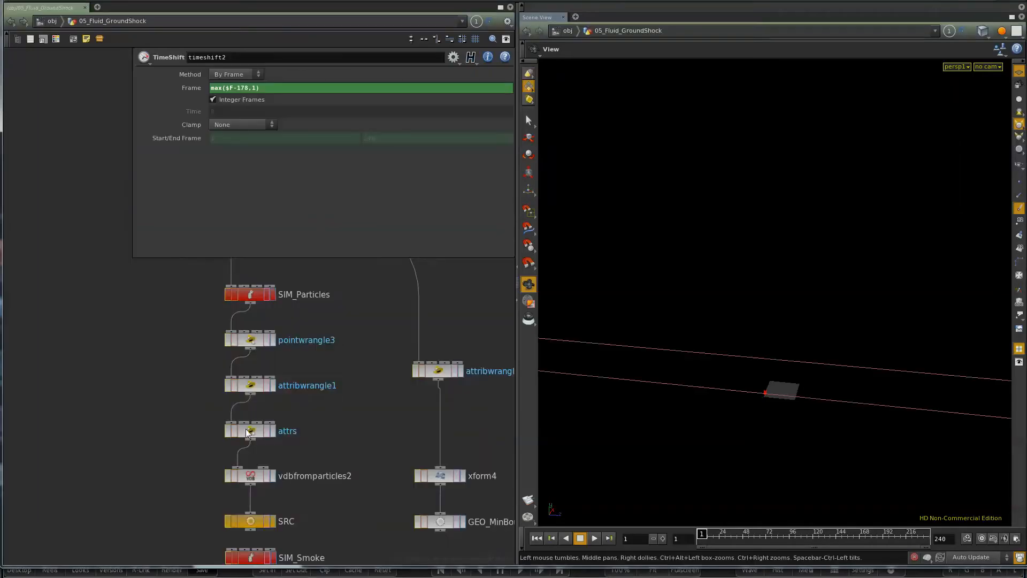
{"action": "scroll", "coordinate": [205, 449], "scroll_direction": "down", "scroll_amount": 4}
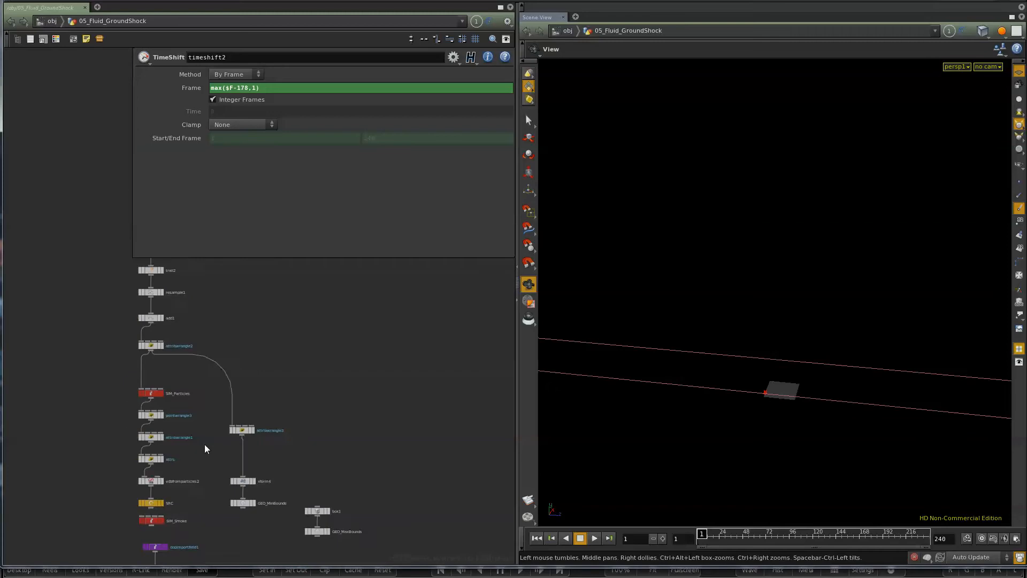
{"action": "left_click_drag", "start_coordinate": [782, 293], "coordinate": [722, 404]}
{"action": "middle_click_drag", "start_coordinate": [408, 493], "coordinate": [397, 332]}
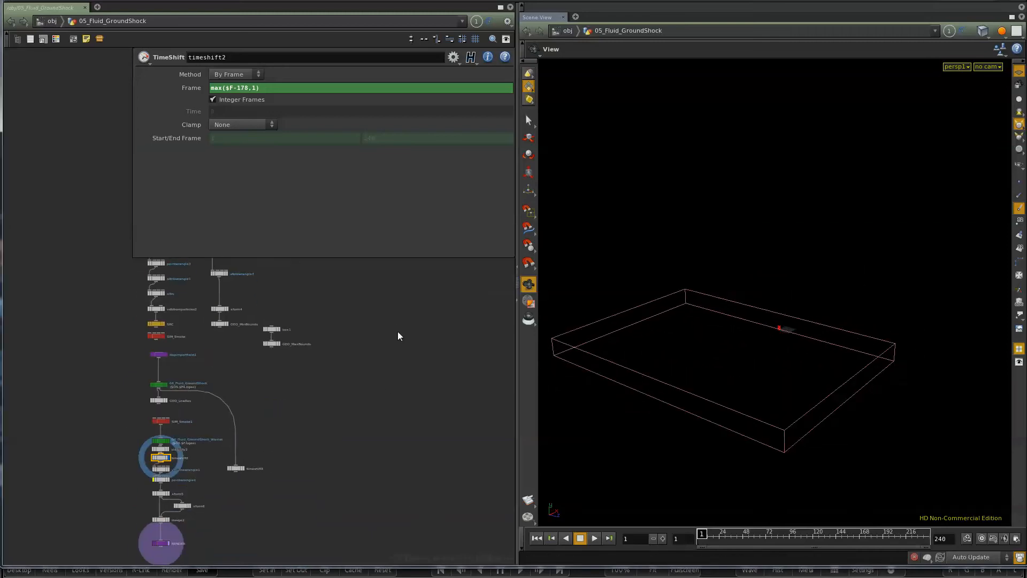
{"action": "scroll", "coordinate": [194, 477], "scroll_direction": "up", "scroll_amount": 4}
{"action": "middle_click_drag", "start_coordinate": [159, 292], "coordinate": [141, 373]}
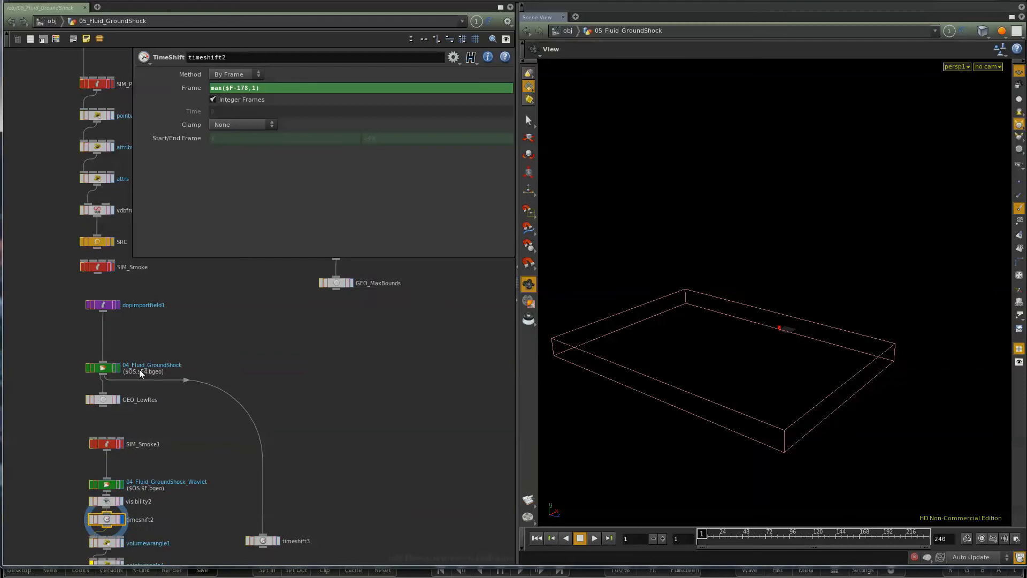
Step: Display the 04_Fluid_GroundShock file cache at frame 54 and examine the cached smoke from several angles
{"action": "left_click", "coordinate": [102, 368]}
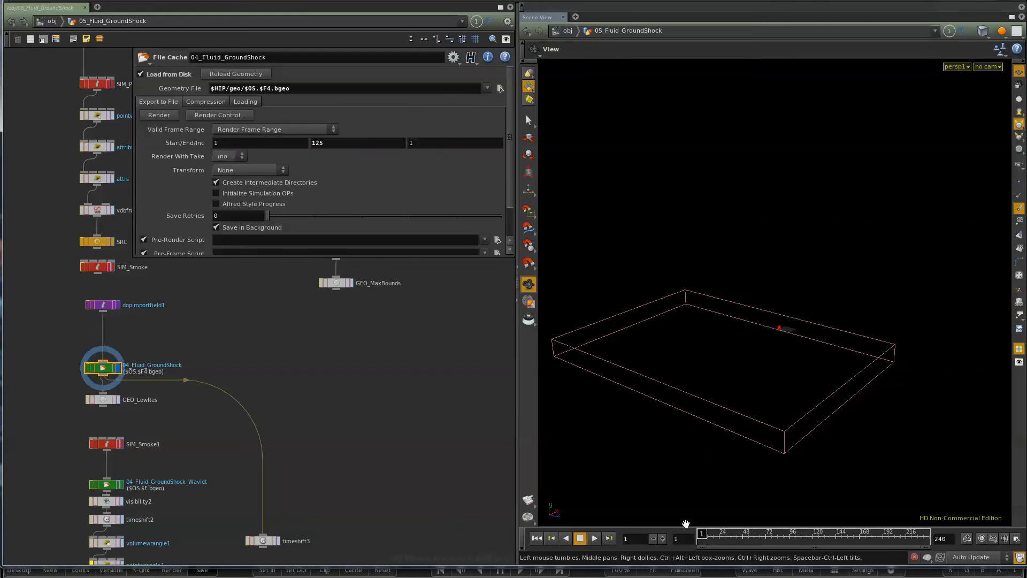
{"action": "left_click_drag", "start_coordinate": [721, 534], "coordinate": [751, 533]}
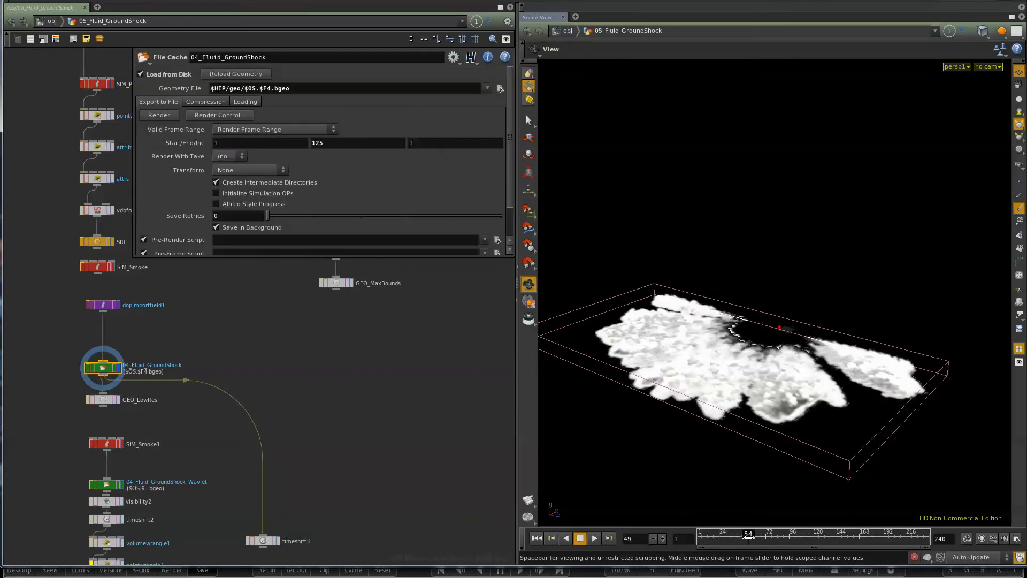
{"action": "left_click_drag", "start_coordinate": [755, 447], "coordinate": [660, 415]}
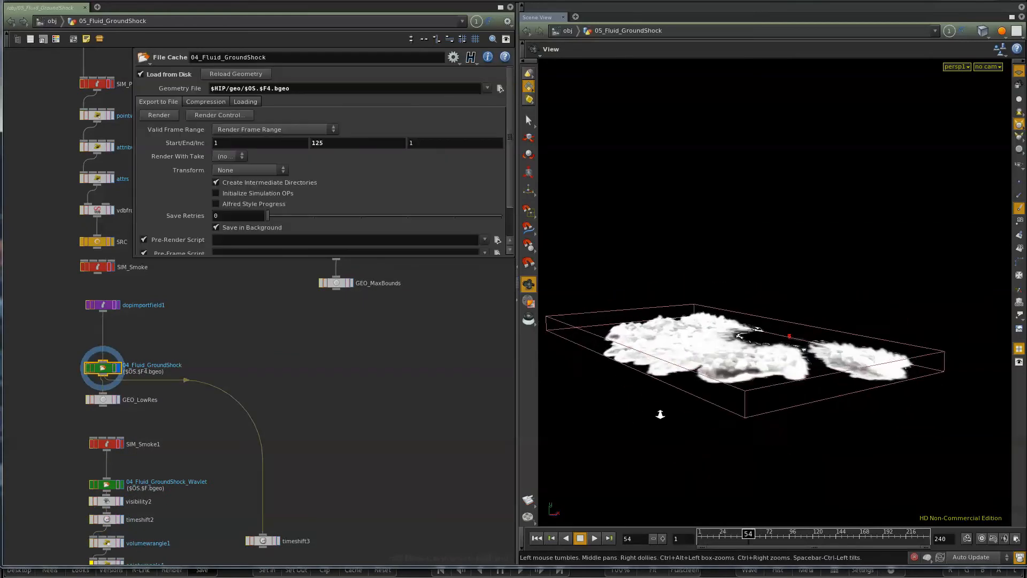
{"action": "right_click_drag", "start_coordinate": [660, 415], "coordinate": [708, 422]}
{"action": "left_click_drag", "start_coordinate": [708, 422], "coordinate": [669, 441]}
Step: Display the SRC null and show its parameters to inspect the smoke source
{"action": "middle_click_drag", "start_coordinate": [114, 253], "coordinate": [102, 319]}
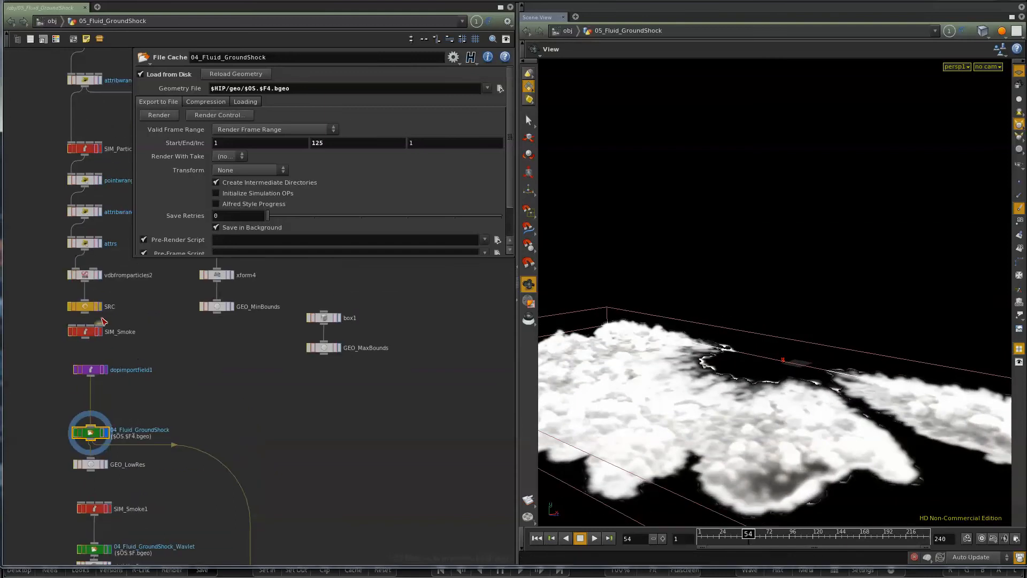
{"action": "left_click", "coordinate": [99, 309]}
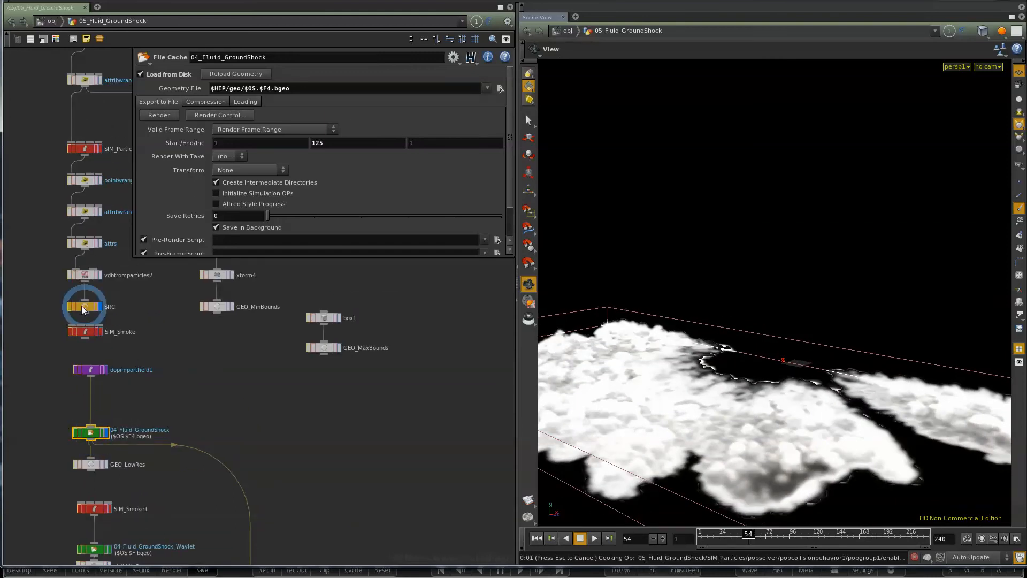
{"action": "left_click", "coordinate": [84, 308]}
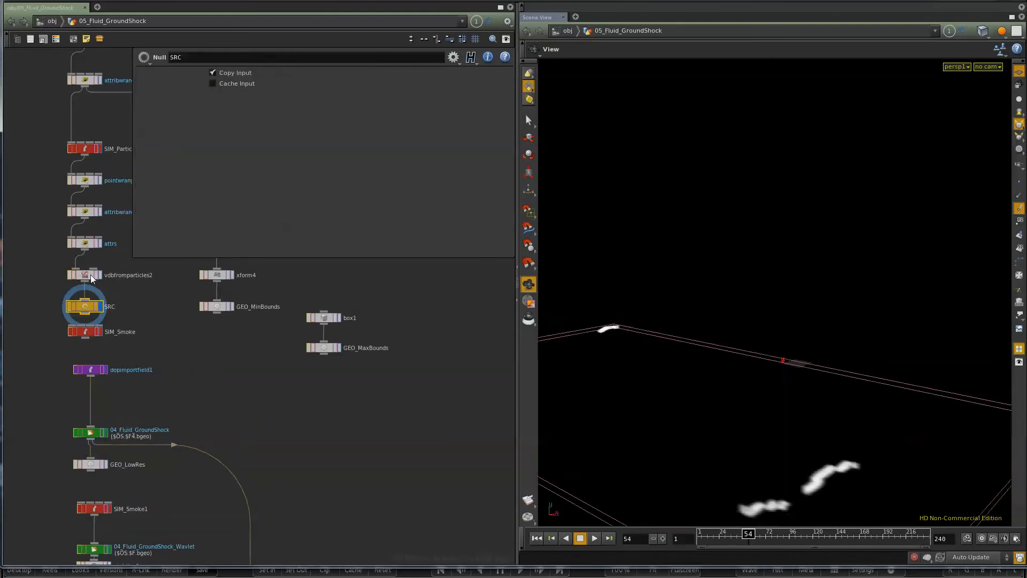
Step: Display the attrs point wrangle at frame 15 and examine its emitting particles and noise code
{"action": "left_click", "coordinate": [100, 243]}
{"action": "left_click", "coordinate": [89, 245]}
{"action": "left_click_drag", "start_coordinate": [747, 537], "coordinate": [706, 550]}
{"action": "left_click_drag", "start_coordinate": [727, 416], "coordinate": [623, 427]}
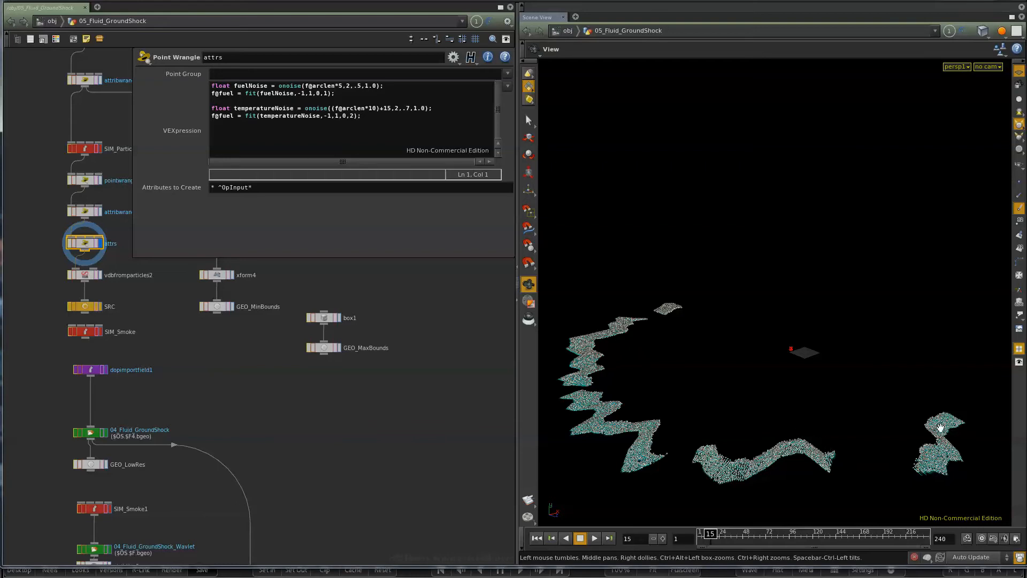
Step: Inspect the VEX expressions of attribwrangle1 and pointwrangle3 above the attrs node
{"action": "middle_click_drag", "start_coordinate": [189, 362], "coordinate": [169, 377]}
{"action": "left_click", "coordinate": [65, 229]}
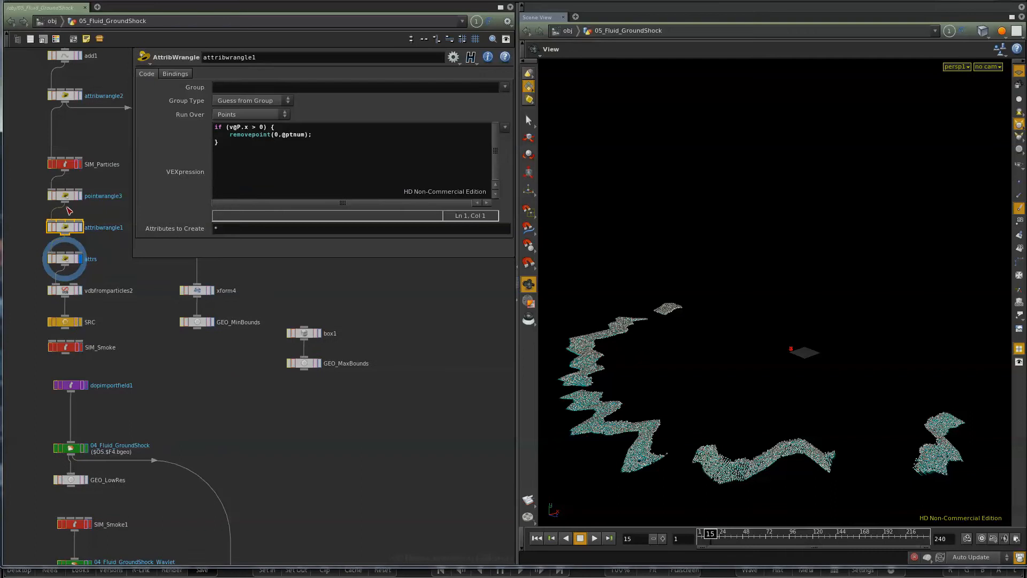
{"action": "left_click", "coordinate": [66, 197]}
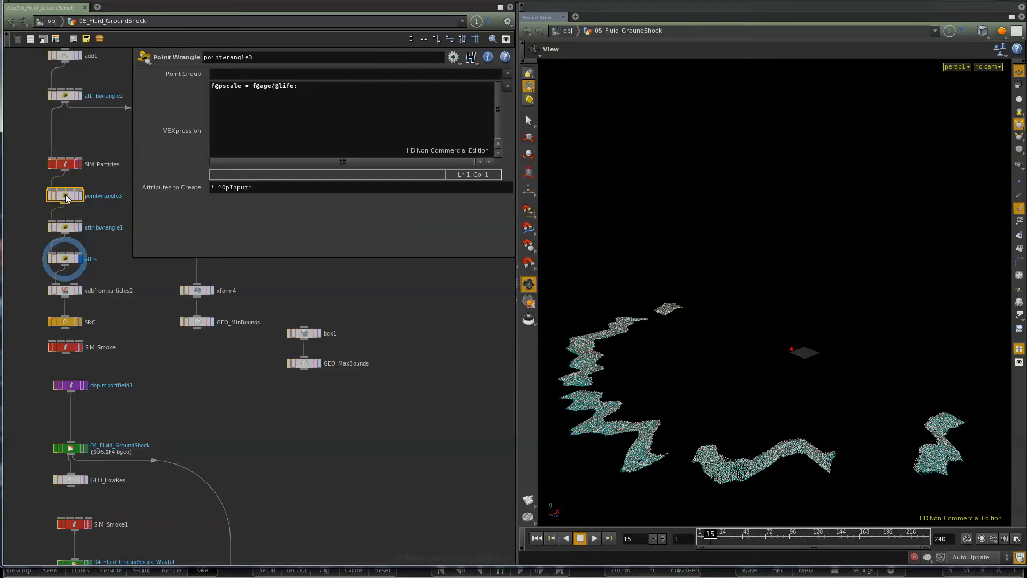
Step: Return to the attrs wrangle's parameters and view its particles at frame 66
{"action": "left_click", "coordinate": [70, 262]}
{"action": "left_click", "coordinate": [698, 535]}
{"action": "left_click_drag", "start_coordinate": [697, 539], "coordinate": [760, 549]}
{"action": "right_click_drag", "start_coordinate": [799, 458], "coordinate": [677, 477]}
{"action": "left_click_drag", "start_coordinate": [779, 388], "coordinate": [747, 415]}
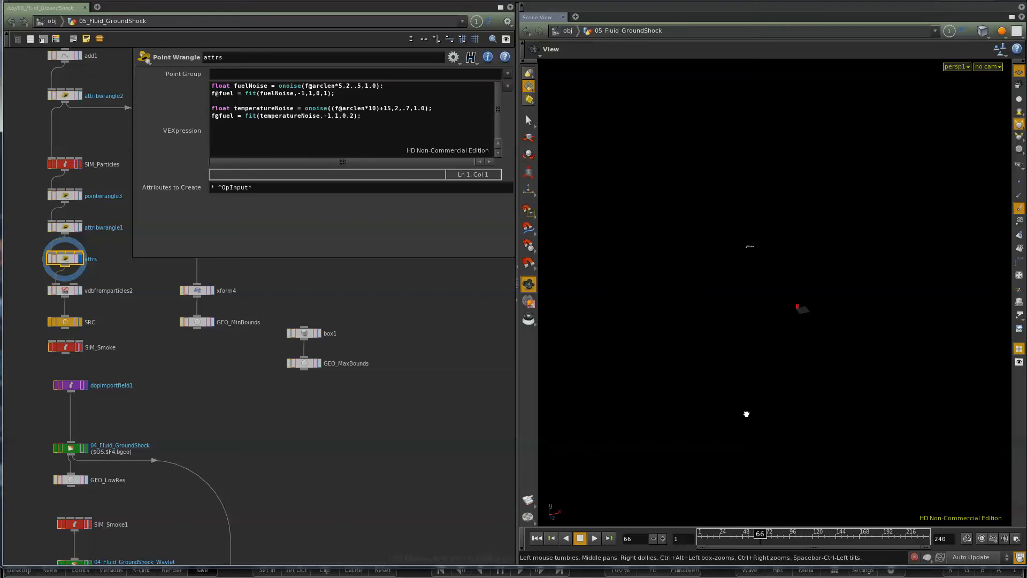
Step: Scrub the attrs particles back through frames 18 and 7 to frame 1
{"action": "left_click_drag", "start_coordinate": [750, 545], "coordinate": [714, 545]}
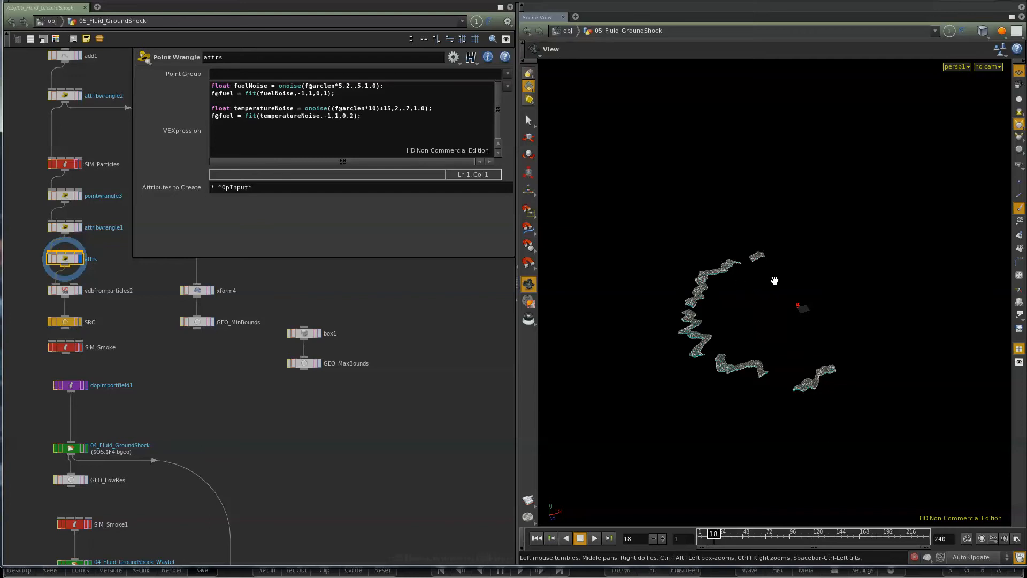
{"action": "left_click_drag", "start_coordinate": [713, 535], "coordinate": [702, 535]}
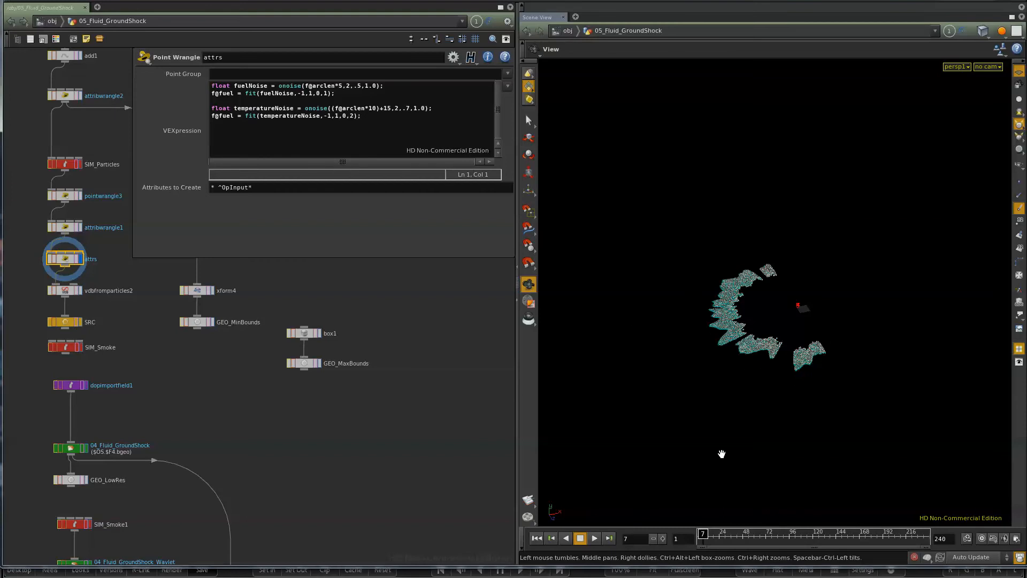
{"action": "mouse_move", "coordinate": [703, 537]}
{"action": "left_mouse_down"}
{"action": "mouse_move", "coordinate": [768, 544]}
{"action": "mouse_move", "coordinate": [699, 546]}
{"action": "left_mouse_up"}
Step: Display the merge2 node at frame 15 and examine the mirrored ground shock volumes' bounds
{"action": "middle_click_drag", "start_coordinate": [230, 441], "coordinate": [256, 332]}
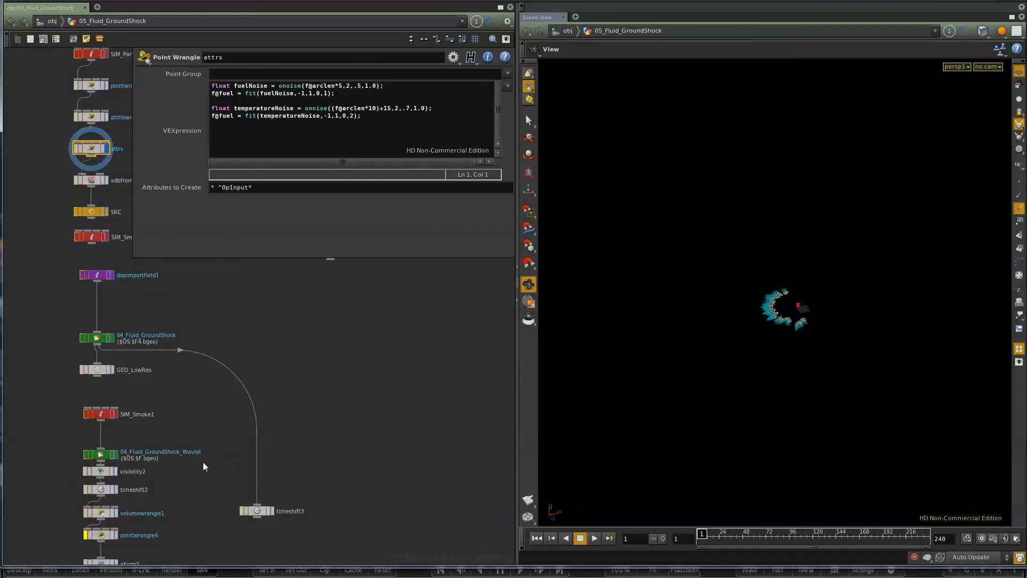
{"action": "middle_click_drag", "start_coordinate": [199, 558], "coordinate": [206, 426]}
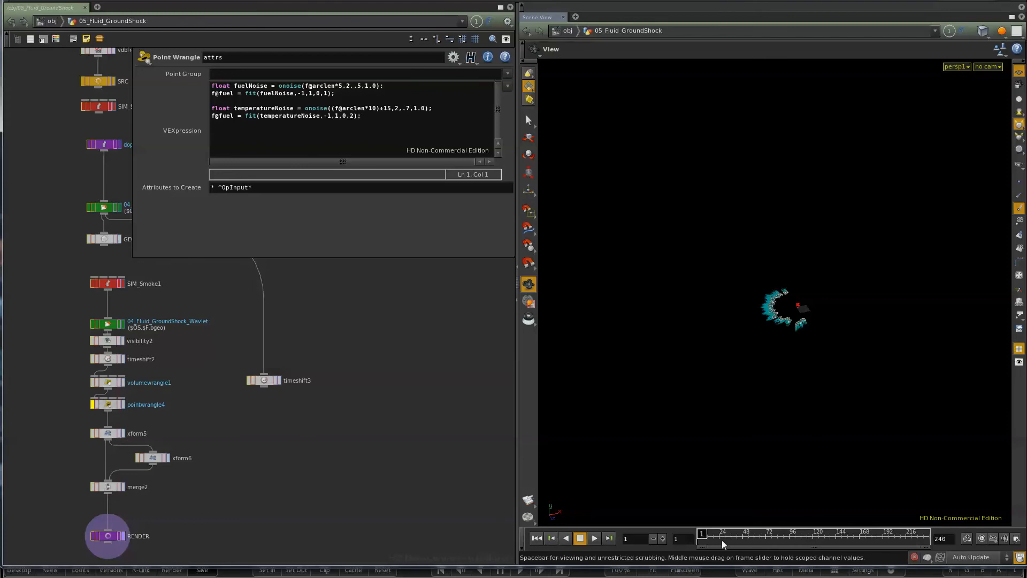
{"action": "mouse_move", "coordinate": [719, 537]}
{"action": "left_mouse_down"}
{"action": "mouse_move", "coordinate": [732, 536]}
{"action": "mouse_move", "coordinate": [711, 537]}
{"action": "left_mouse_up"}
{"action": "left_click", "coordinate": [123, 488]}
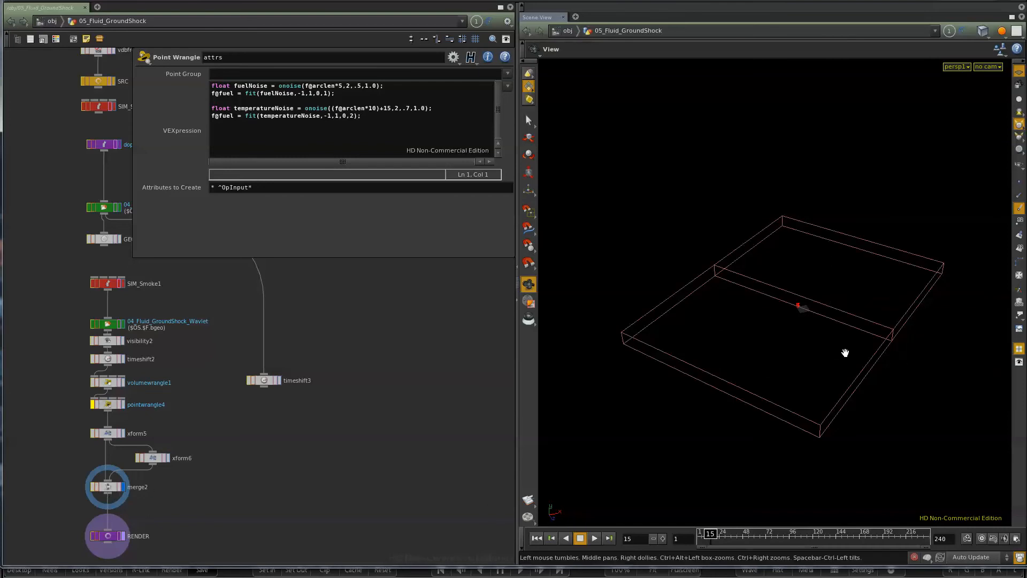
{"action": "left_click_drag", "start_coordinate": [794, 416], "coordinate": [857, 283]}
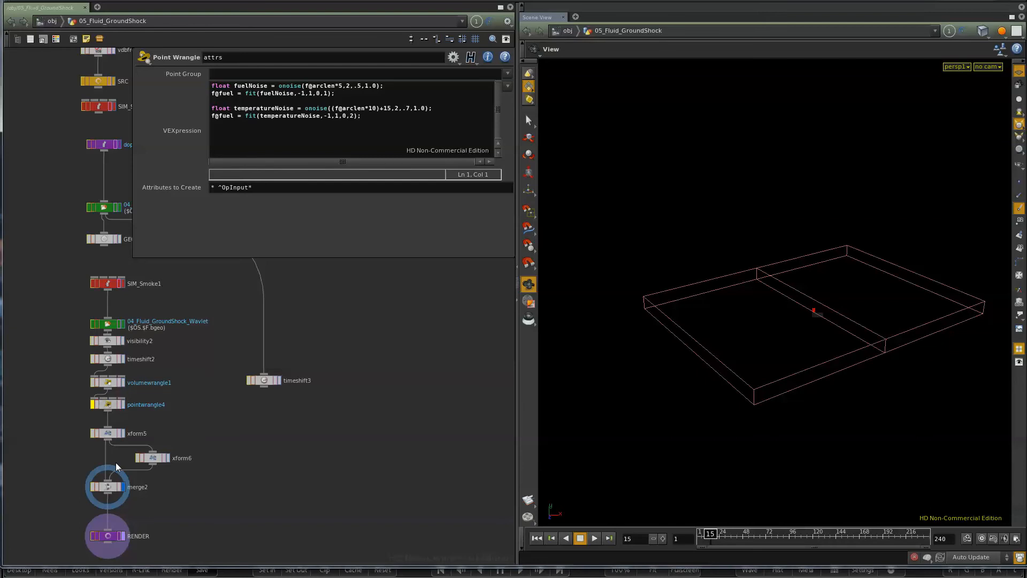
Step: Pick a camera for the viewport and inspect the merged volume bounds up close
{"action": "left_click", "coordinate": [989, 66]}
{"action": "left_click", "coordinate": [998, 115]}
{"action": "left_click_drag", "start_coordinate": [816, 376], "coordinate": [814, 431]}
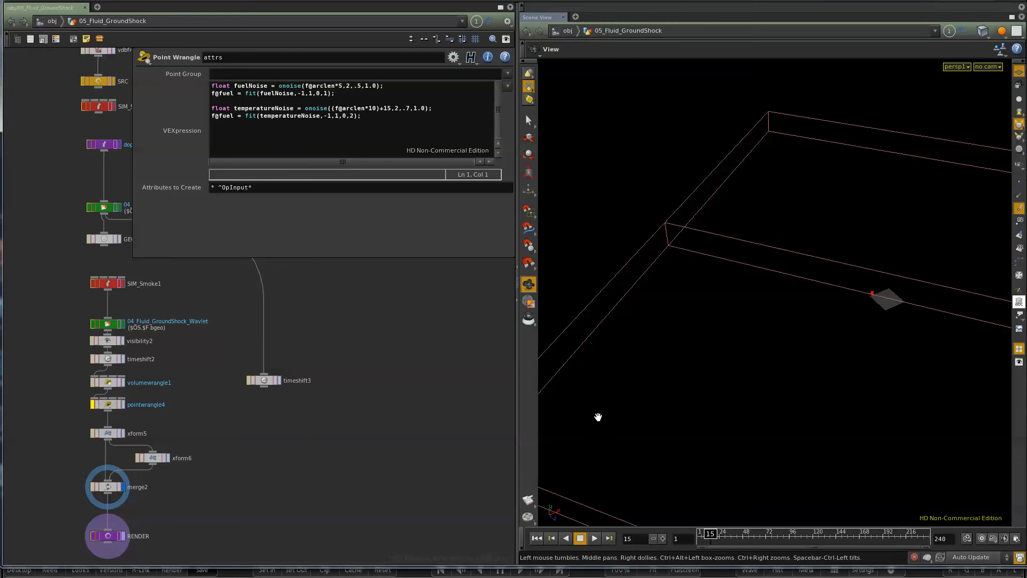
Step: Switch to FrameCycler and view the 01_Nuke_v10 composite at frame 210
{"action": "left_click", "coordinate": [296, 573]}
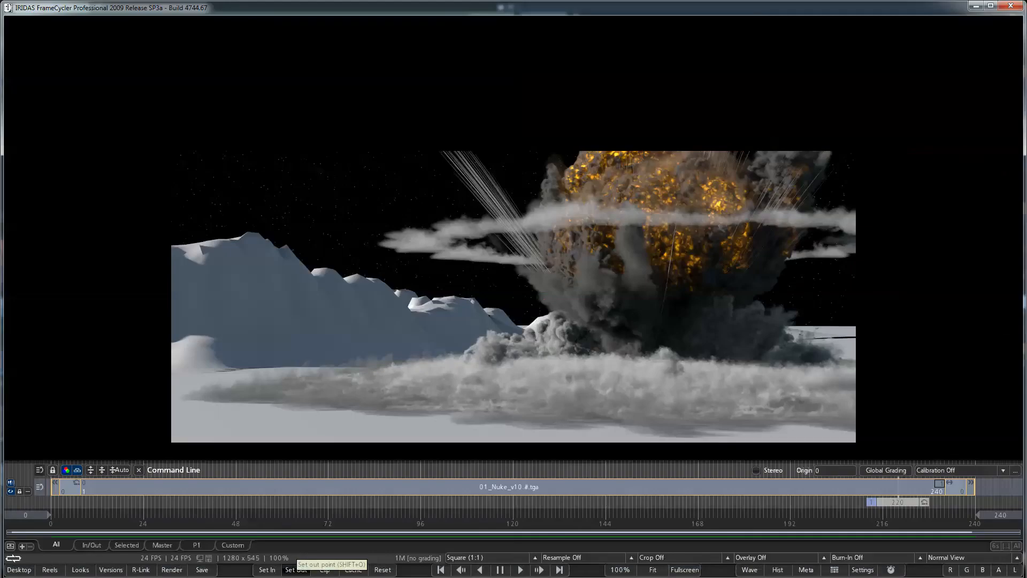
{"action": "left_click_drag", "start_coordinate": [877, 500], "coordinate": [872, 528]}
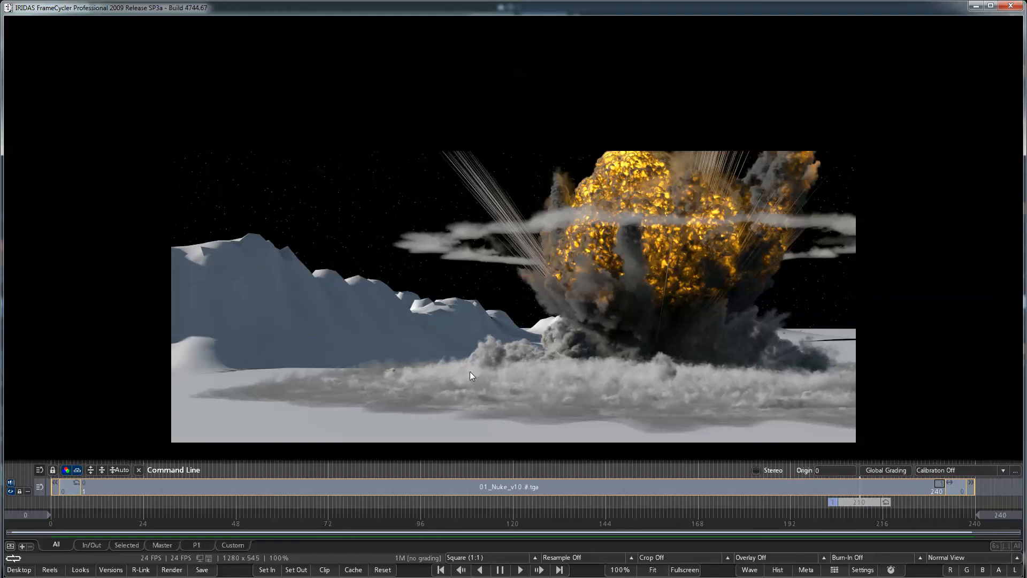
Step: Switch back to Houdini, go up to the obj level and locate the environment objects' network box
{"action": "key", "text": "alt+Tab"}
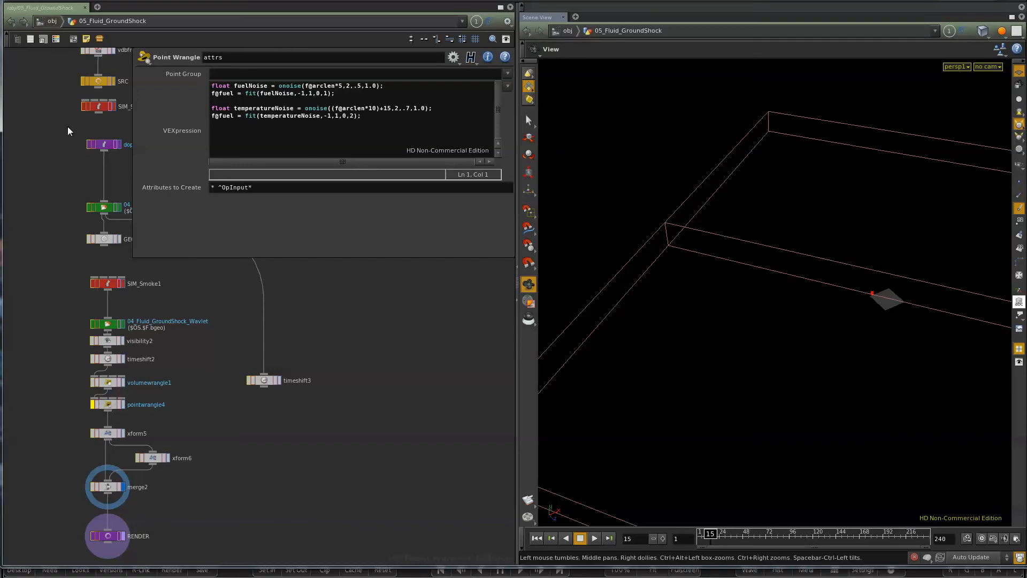
{"action": "left_click", "coordinate": [52, 22]}
{"action": "middle_click_drag", "start_coordinate": [369, 443], "coordinate": [474, 438]}
{"action": "scroll", "coordinate": [209, 486], "scroll_direction": "down", "scroll_amount": 5}
{"action": "middle_click_drag", "start_coordinate": [101, 497], "coordinate": [572, 487]}
{"action": "middle_click_drag", "start_coordinate": [95, 447], "coordinate": [361, 452]}
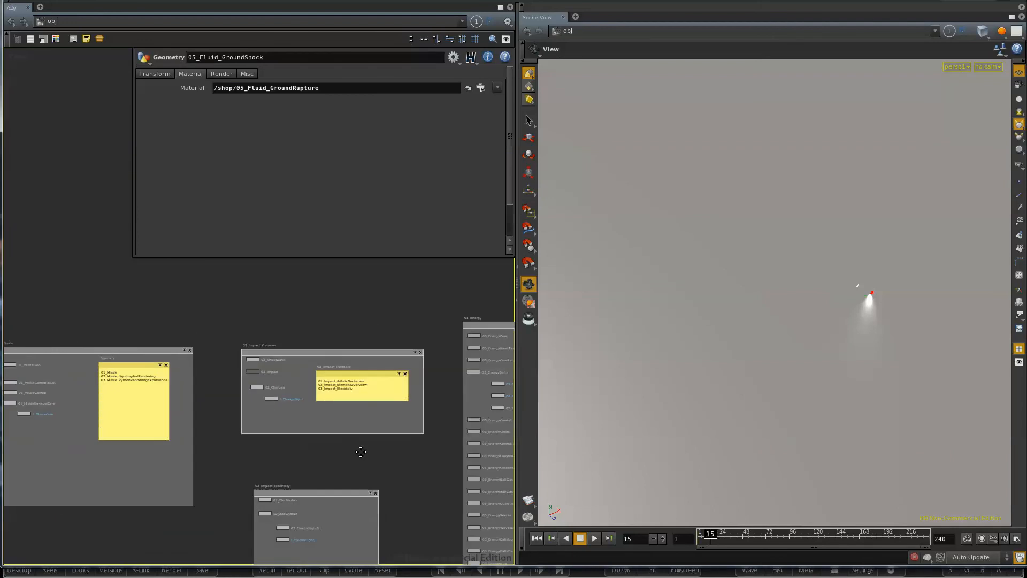
{"action": "middle_click_drag", "start_coordinate": [263, 461], "coordinate": [492, 450]}
{"action": "middle_click_drag", "start_coordinate": [167, 482], "coordinate": [385, 479]}
{"action": "scroll", "coordinate": [144, 463], "scroll_direction": "up", "scroll_amount": 6}
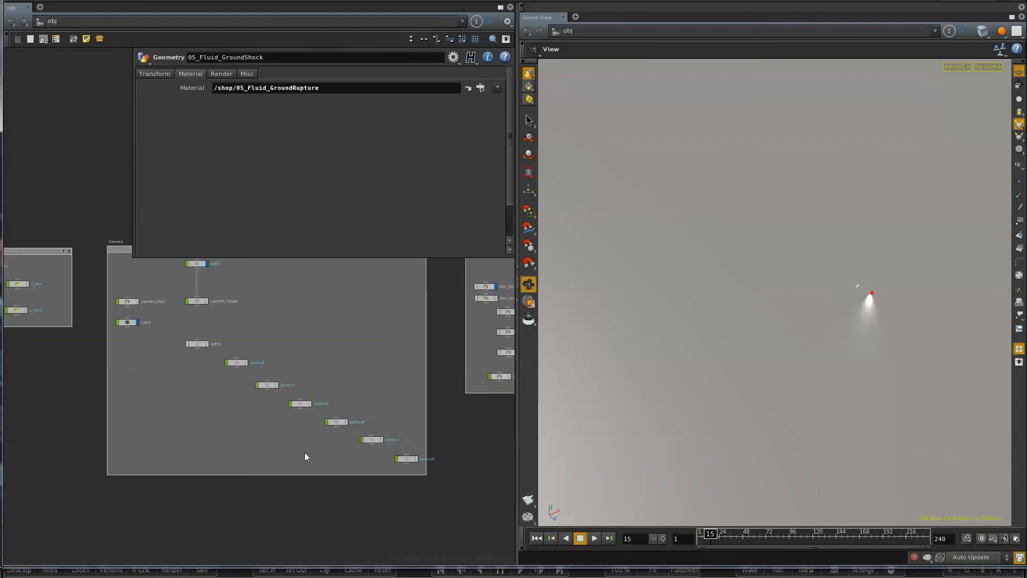
{"action": "middle_click_drag", "start_coordinate": [468, 406], "coordinate": [175, 428]}
{"action": "scroll", "coordinate": [243, 327], "scroll_direction": "up", "scroll_amount": 4}
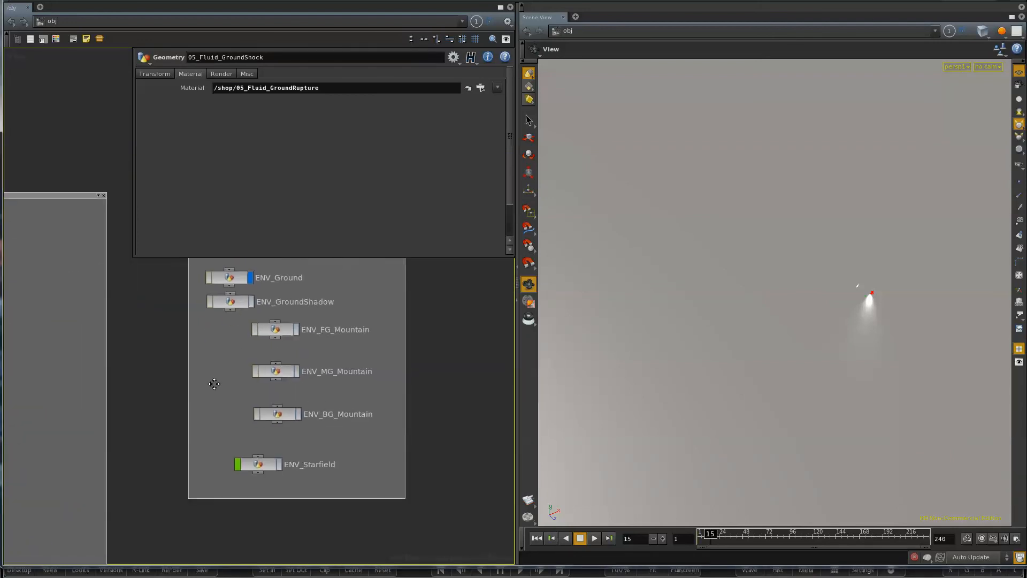
Step: Select the ENV_GroundShadow object and open its assigned ENV_Shadow material
{"action": "left_click", "coordinate": [229, 309]}
{"action": "double_click", "coordinate": [300, 88]}
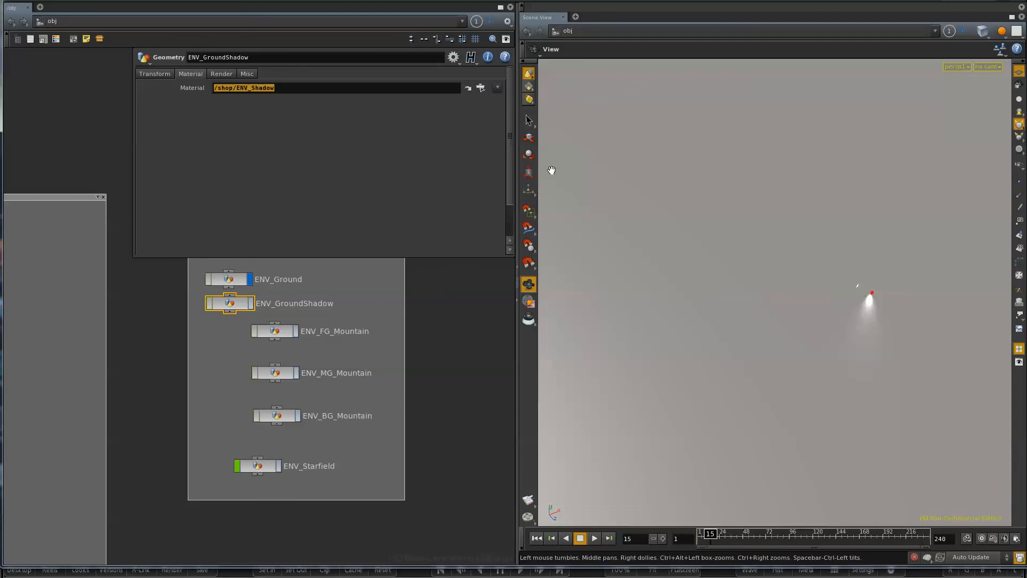
{"action": "left_click", "coordinate": [468, 89]}
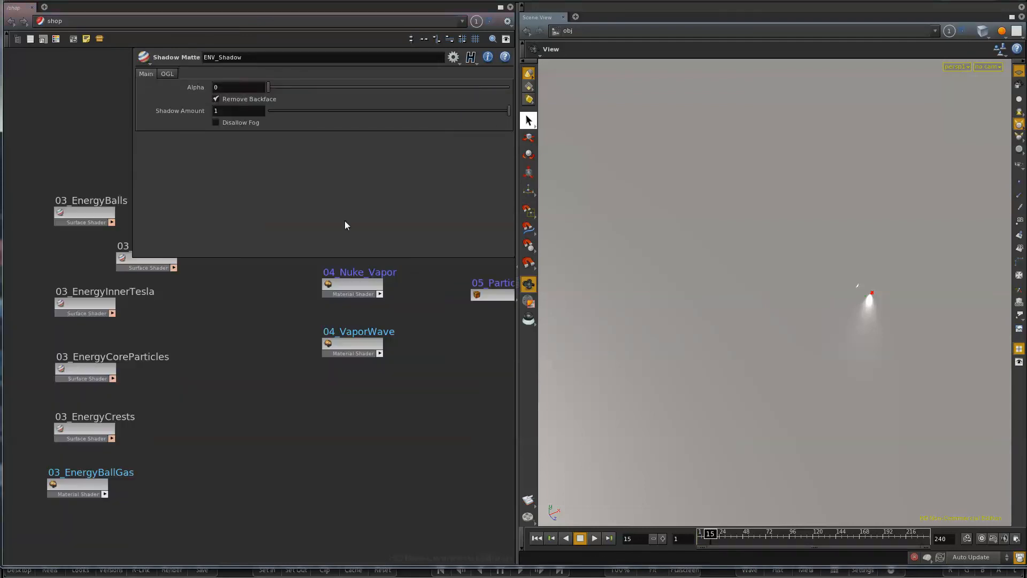
Step: Look through the missile, shockwave, energy and nuke shaders in the shop network
{"action": "middle_click_drag", "start_coordinate": [233, 386], "coordinate": [82, 439]}
{"action": "middle_click_drag", "start_coordinate": [400, 442], "coordinate": [332, 467]}
{"action": "scroll", "coordinate": [327, 464], "scroll_direction": "down", "scroll_amount": 3}
{"action": "mouse_move", "coordinate": [271, 479]}
{"action": "middle_mouse_down"}
{"action": "mouse_move", "coordinate": [388, 479]}
{"action": "mouse_move", "coordinate": [417, 468]}
{"action": "middle_mouse_up"}
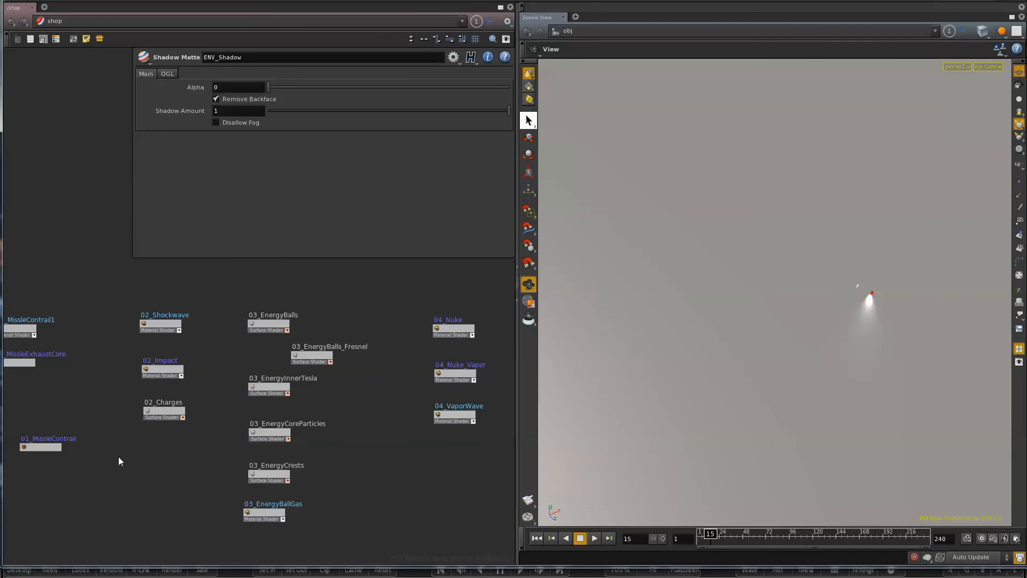
{"action": "middle_click_drag", "start_coordinate": [120, 460], "coordinate": [330, 464]}
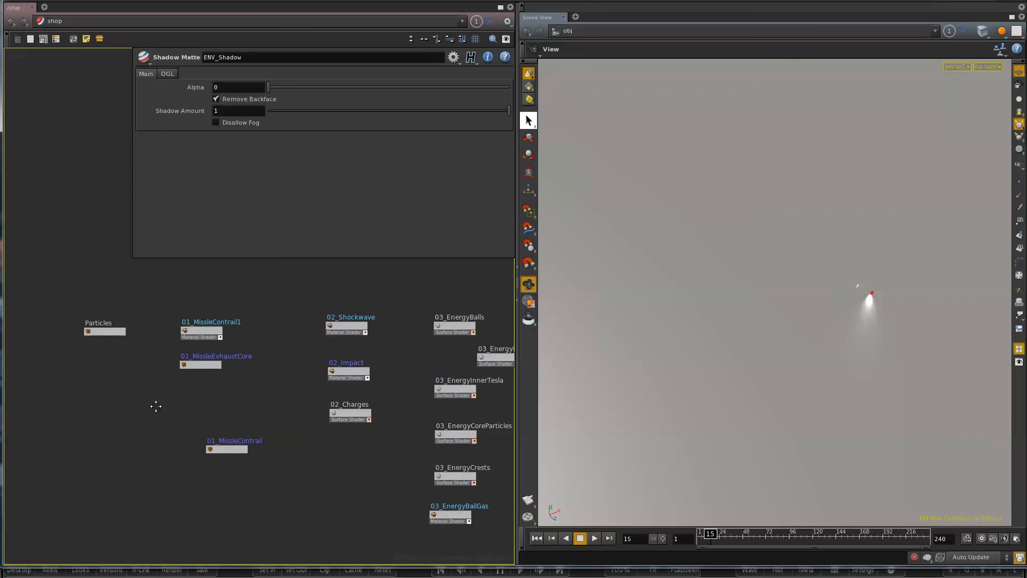
{"action": "middle_click_drag", "start_coordinate": [159, 410], "coordinate": [92, 355]}
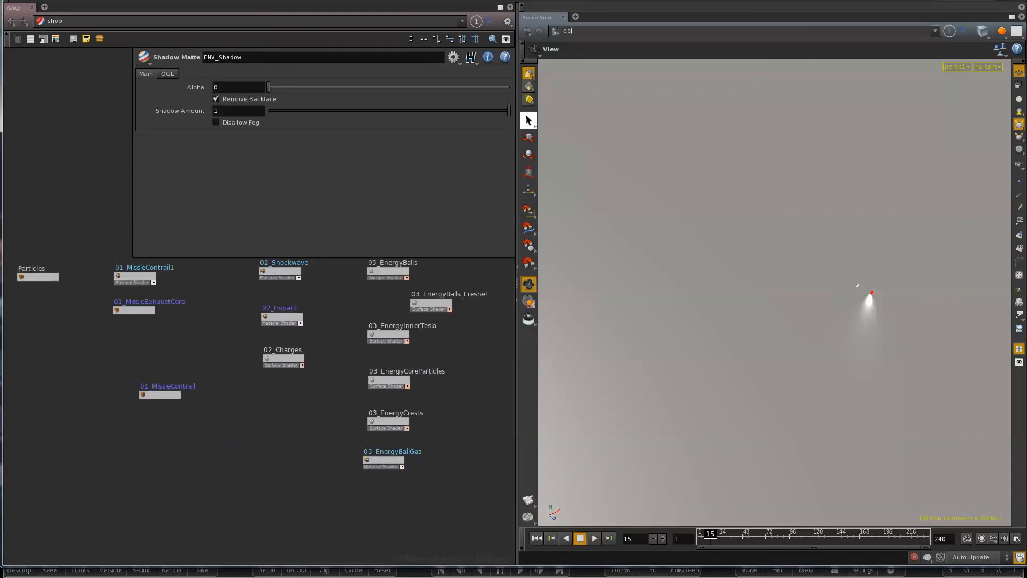
Step: Locate the 05_Fluid_GroundShock_Shadow render node in a floating out network window and open its parameters
{"action": "left_click_drag", "start_coordinate": [0, 75], "coordinate": [430, 95]}
{"action": "middle_click_drag", "start_coordinate": [481, 438], "coordinate": [207, 424]}
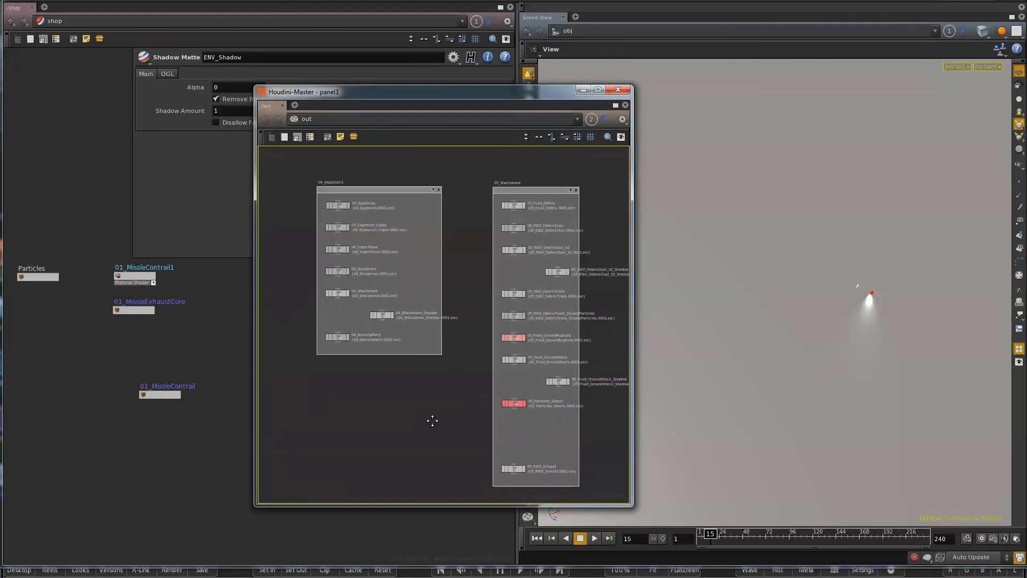
{"action": "middle_click_drag", "start_coordinate": [431, 420], "coordinate": [234, 420]}
{"action": "scroll", "coordinate": [346, 345], "scroll_direction": "up", "scroll_amount": 4}
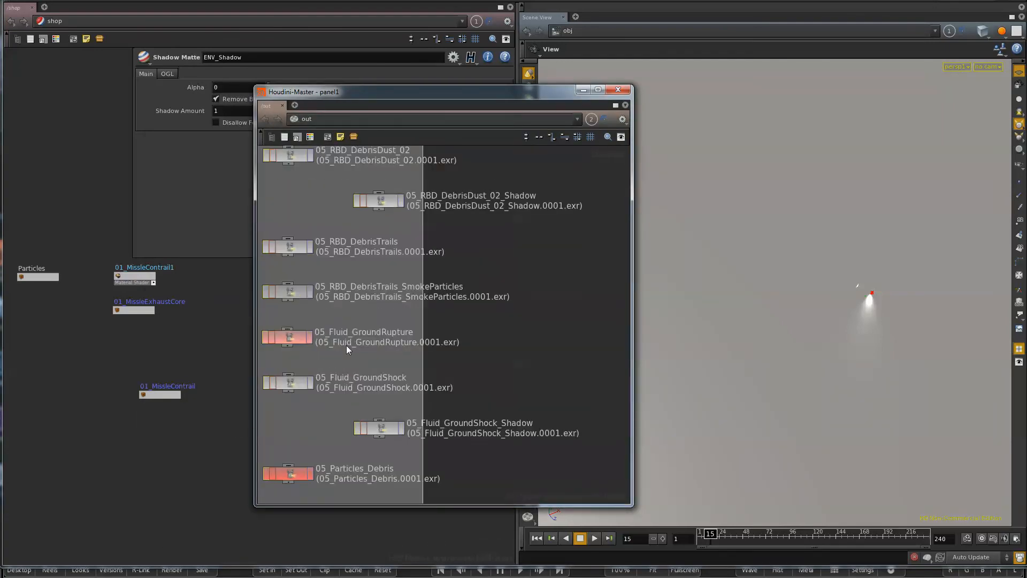
{"action": "left_click", "coordinate": [372, 436]}
{"action": "key", "text": "p"}
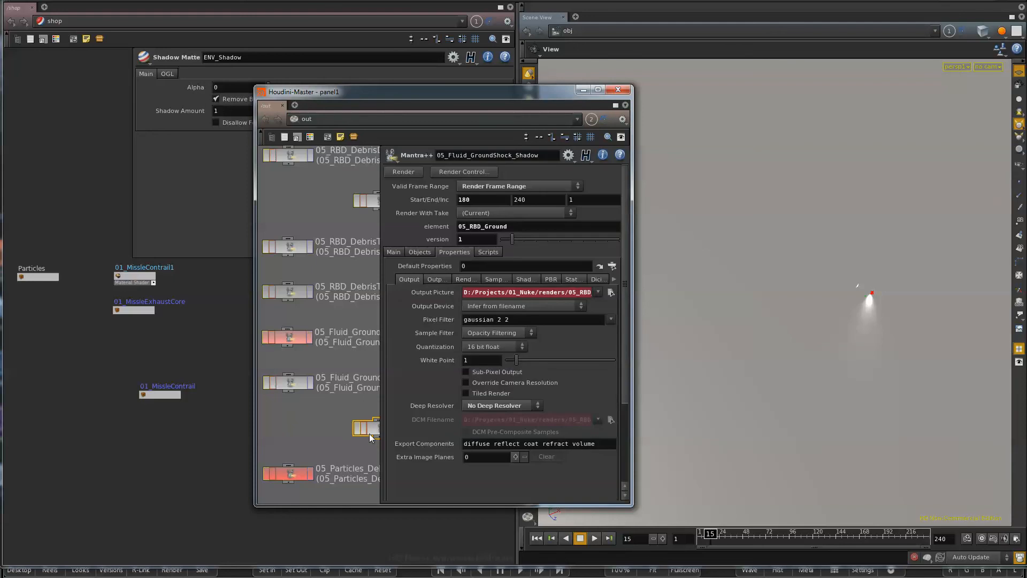
Step: Examine the Force Objects and Forced Phantom entries in the ground shock shadow render node's object settings
{"action": "left_click", "coordinate": [419, 251]}
{"action": "double_click", "coordinate": [534, 283]}
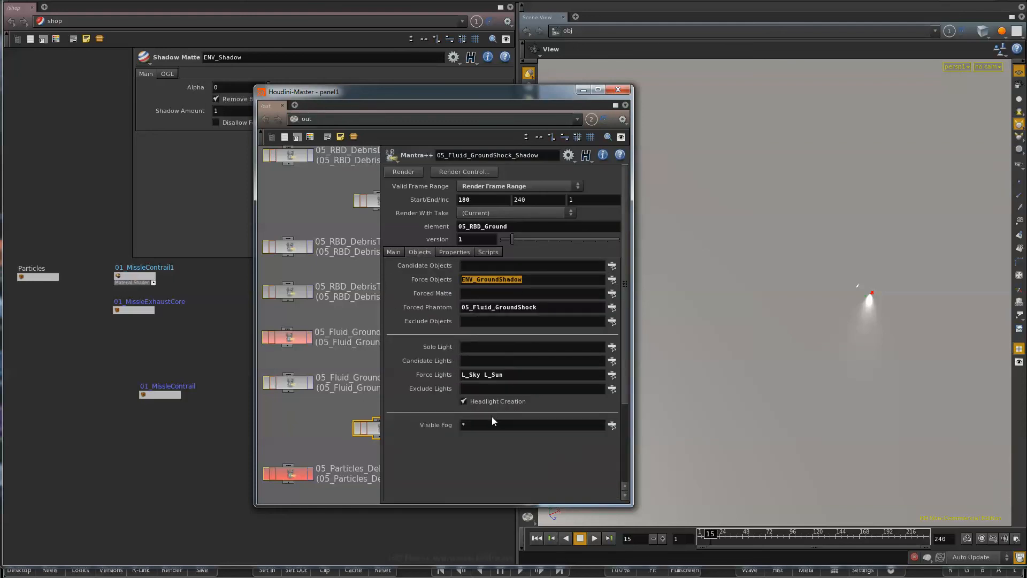
{"action": "double_click", "coordinate": [533, 307]}
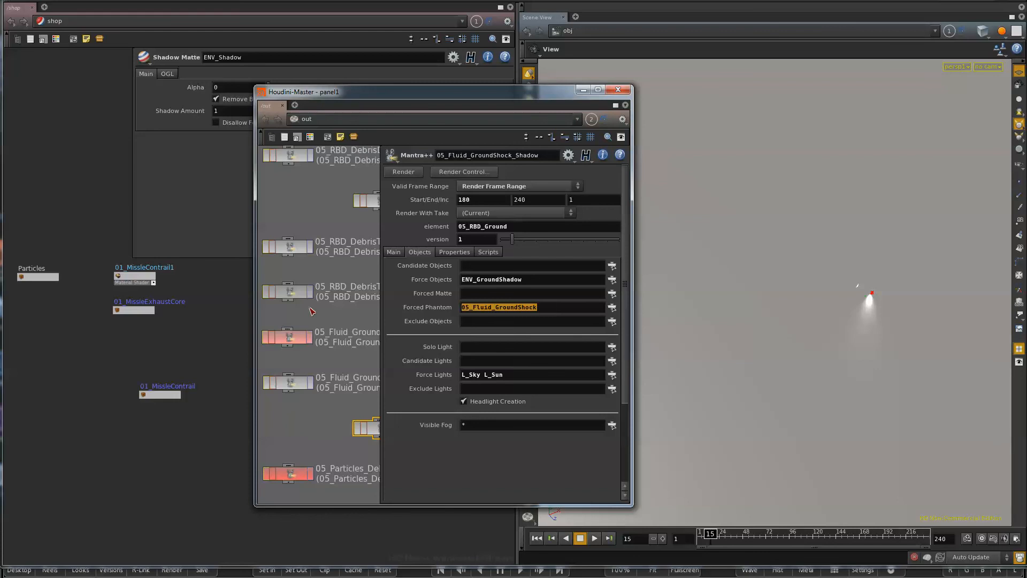
{"action": "left_click", "coordinate": [575, 308]}
{"action": "double_click", "coordinate": [522, 310]}
Step: Close the floating network window and switch the main network pane from shop to out
{"action": "left_click", "coordinate": [618, 89]}
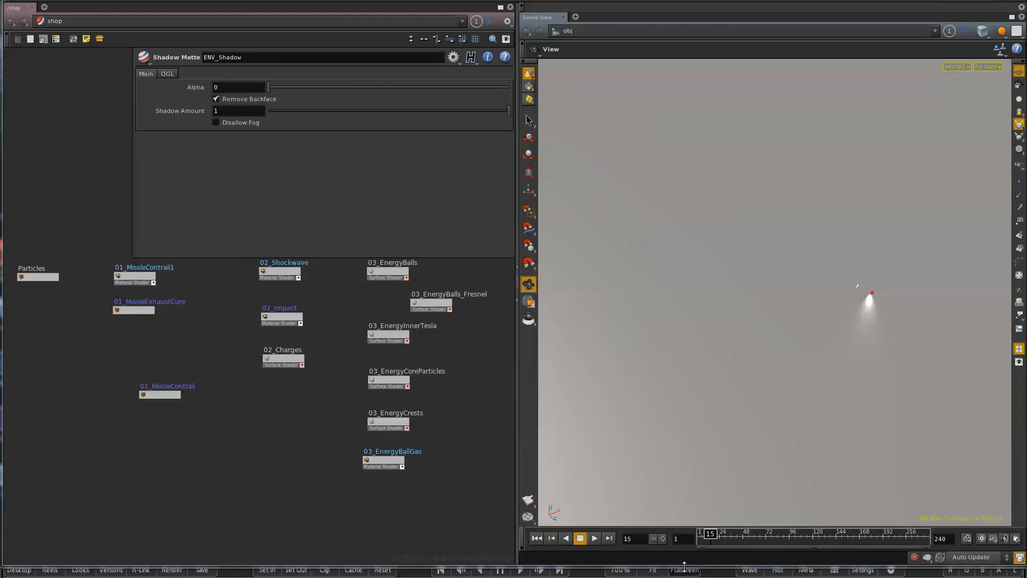
{"action": "left_click", "coordinate": [40, 20]}
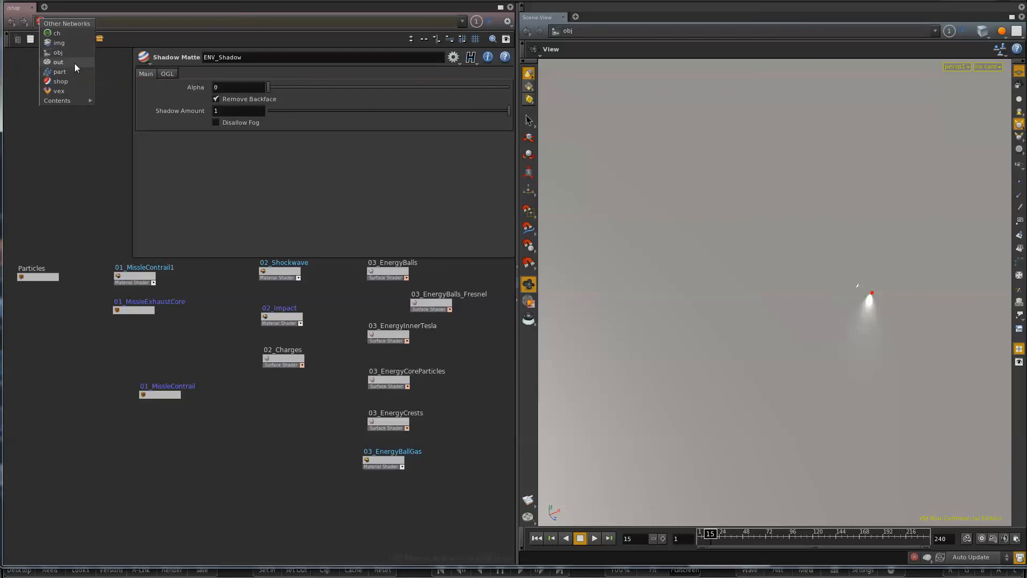
{"action": "left_click", "coordinate": [58, 63]}
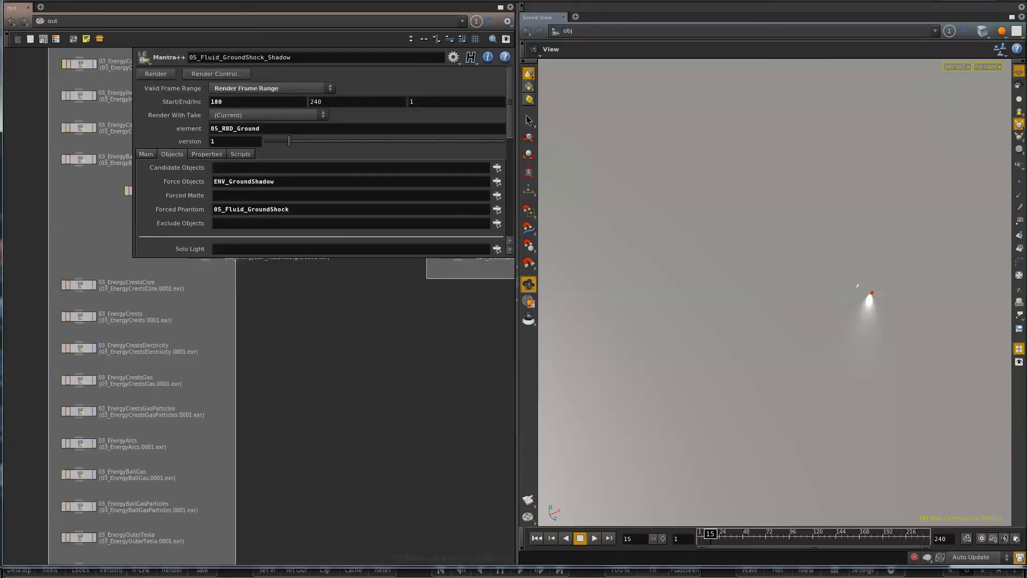